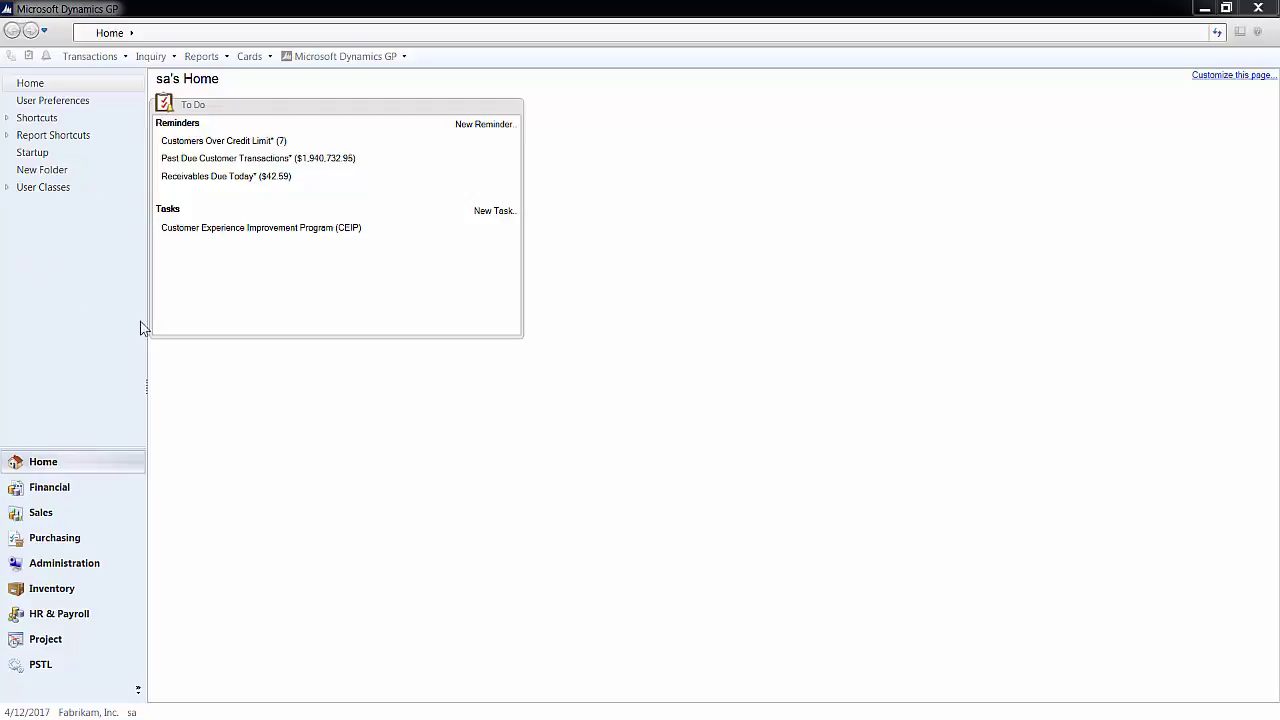
- Launch the Letter Writing Assistant from the Reports menu and advance past its welcome page
left_click(238, 436)
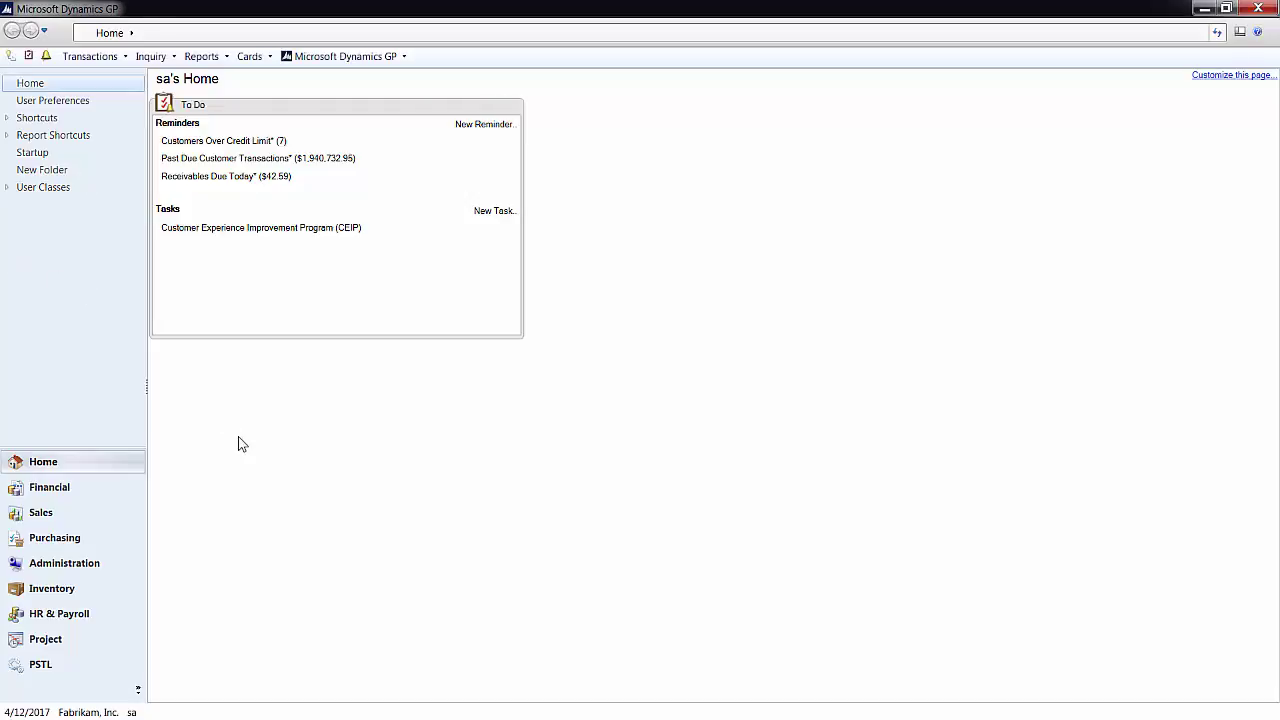
left_click(200, 56)
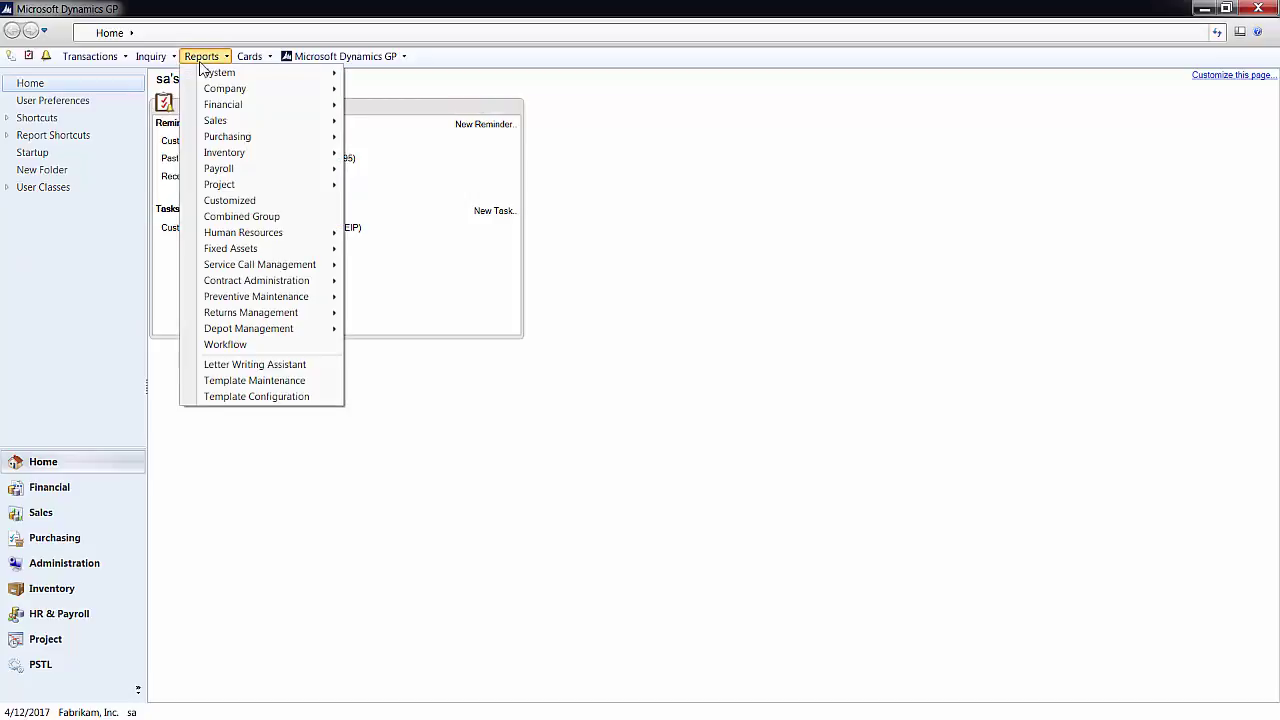
left_click(257, 366)
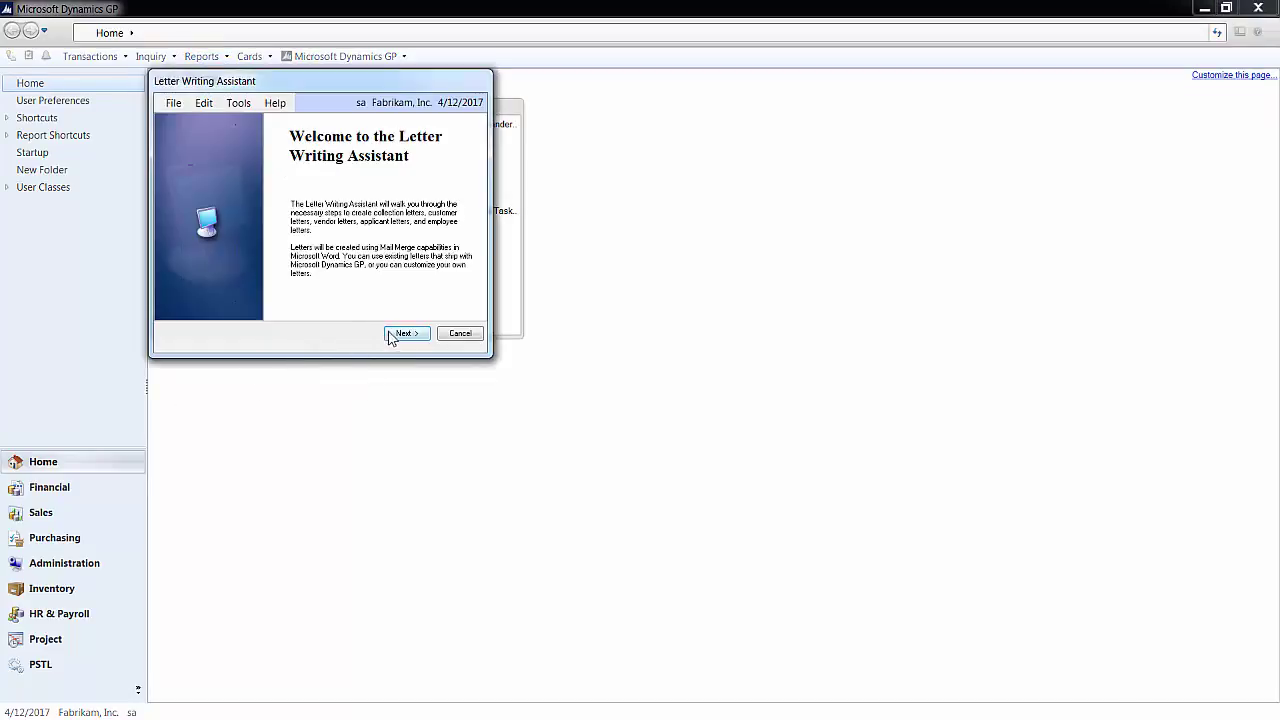
left_click(402, 334)
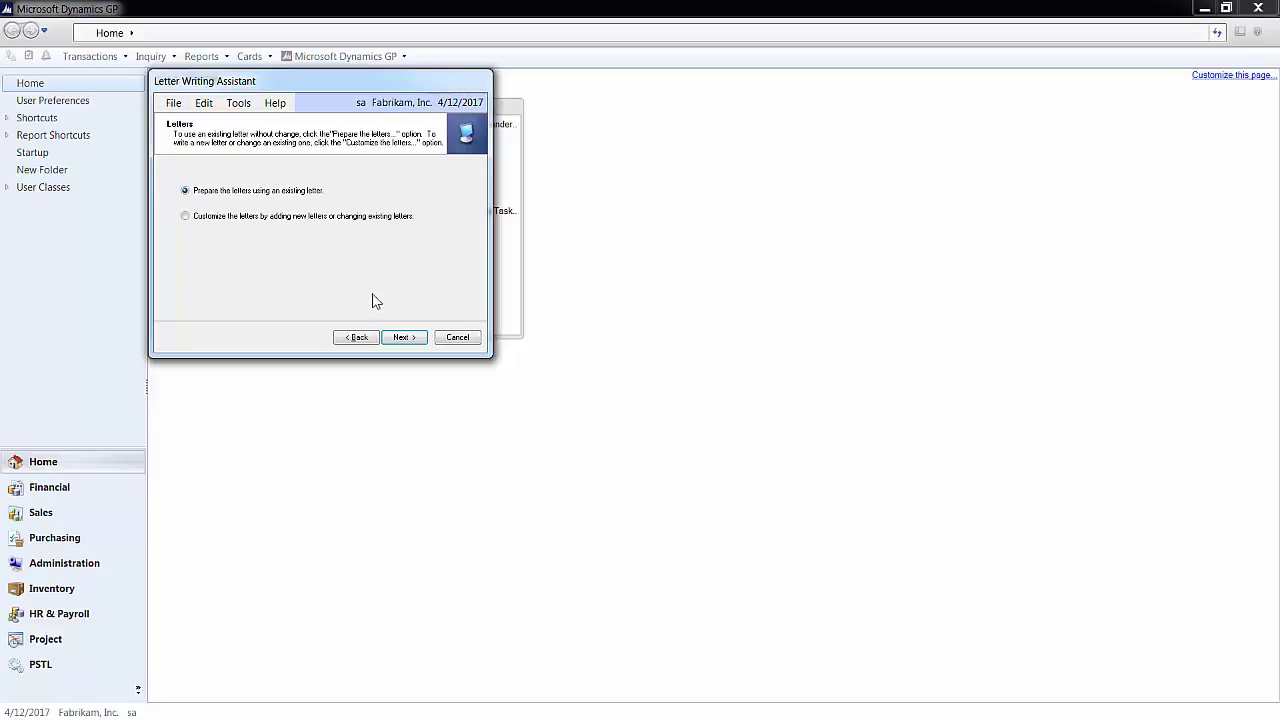
- Prepare letters from an existing letter, choosing the Collection category, and continue to its options
left_click(397, 338)
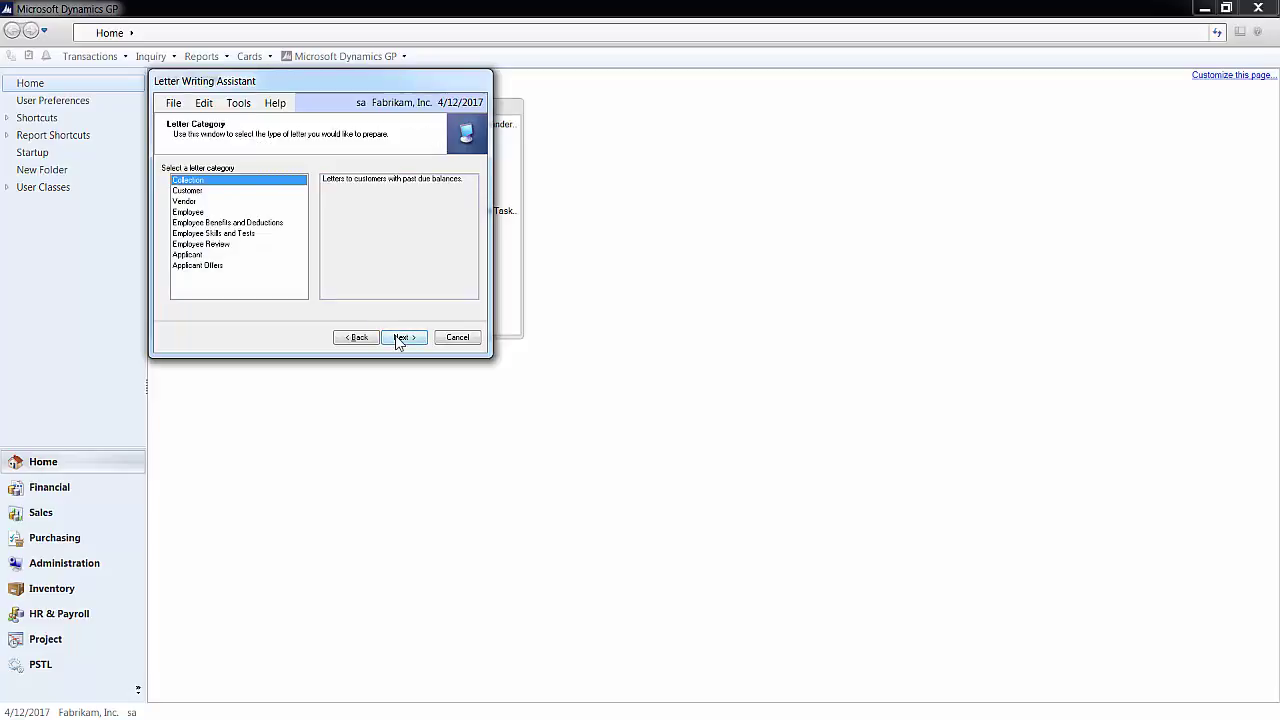
left_click(199, 192)
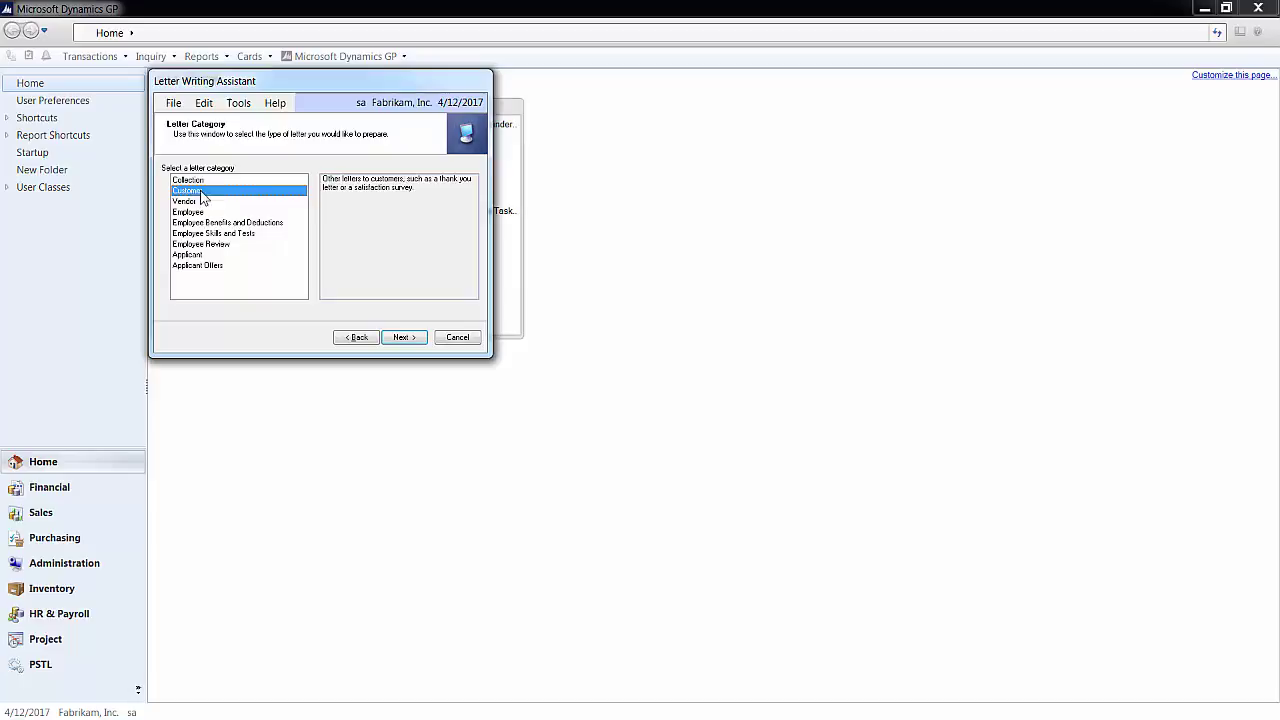
left_click(198, 181)
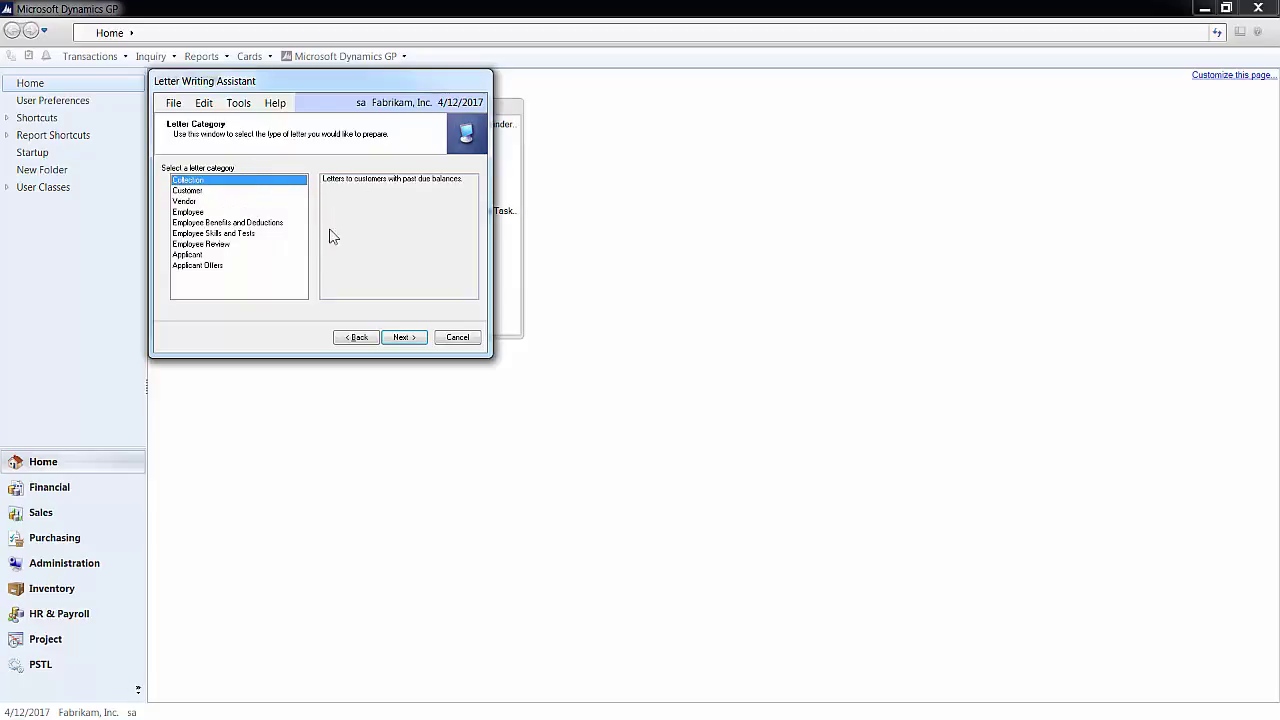
left_click(395, 333)
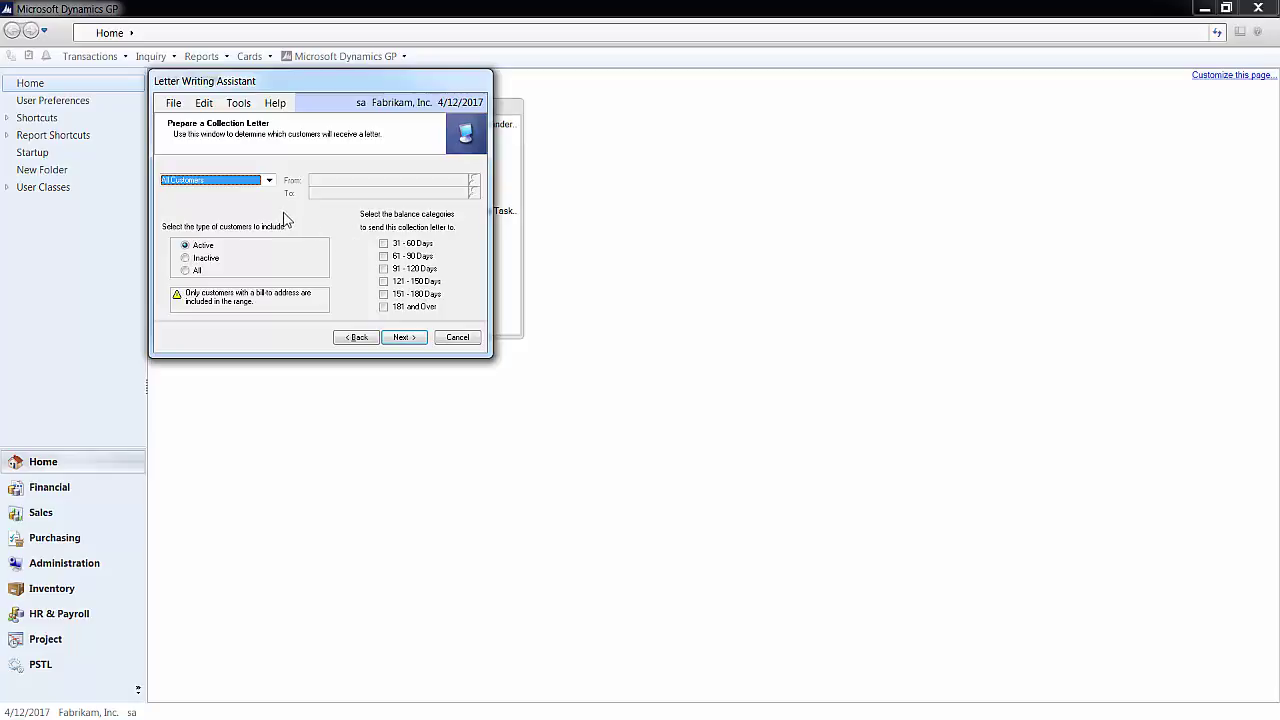
- Restrict recipients to a Range of Customer IDs set to Adam Park Resort
left_click(231, 181)
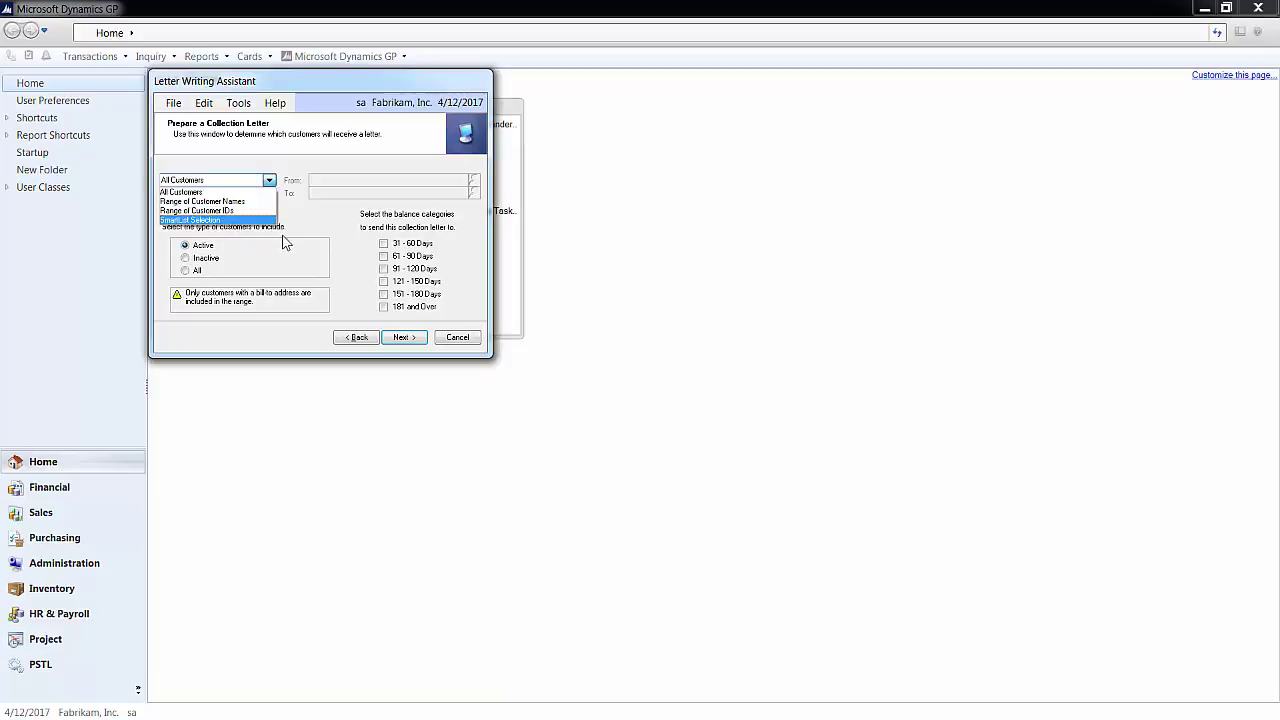
left_click(248, 211)
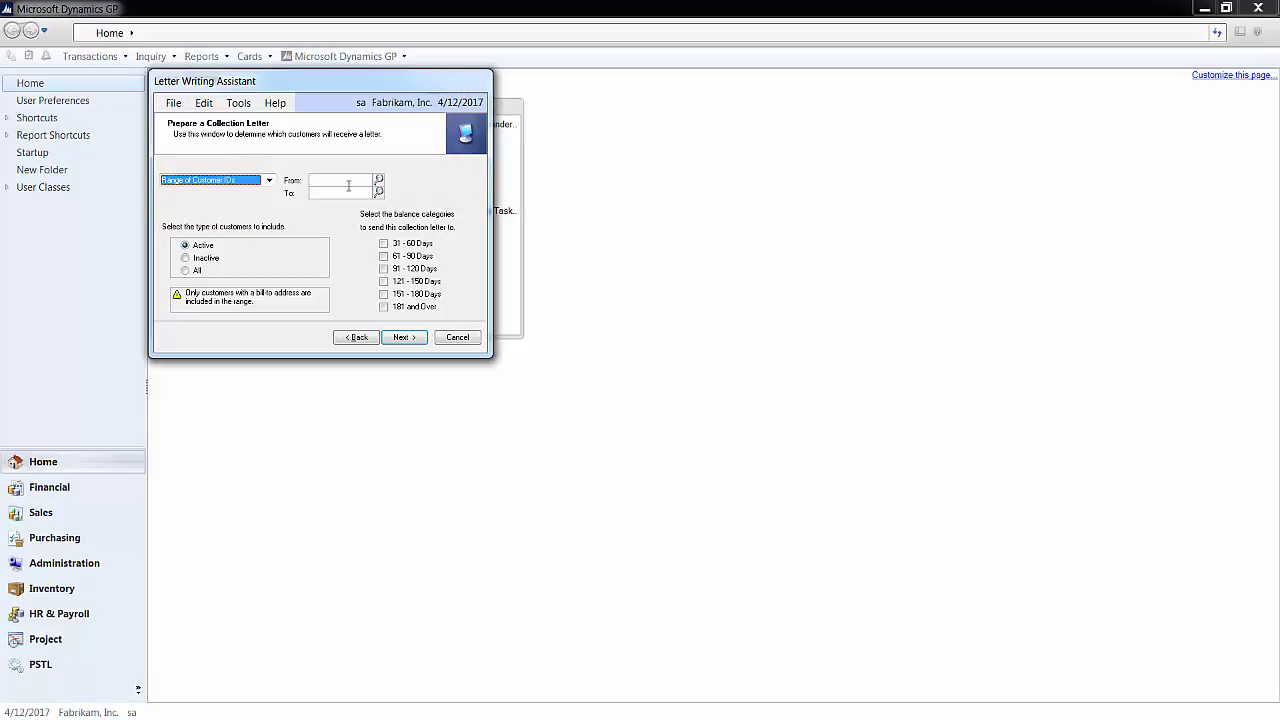
left_click(378, 182)
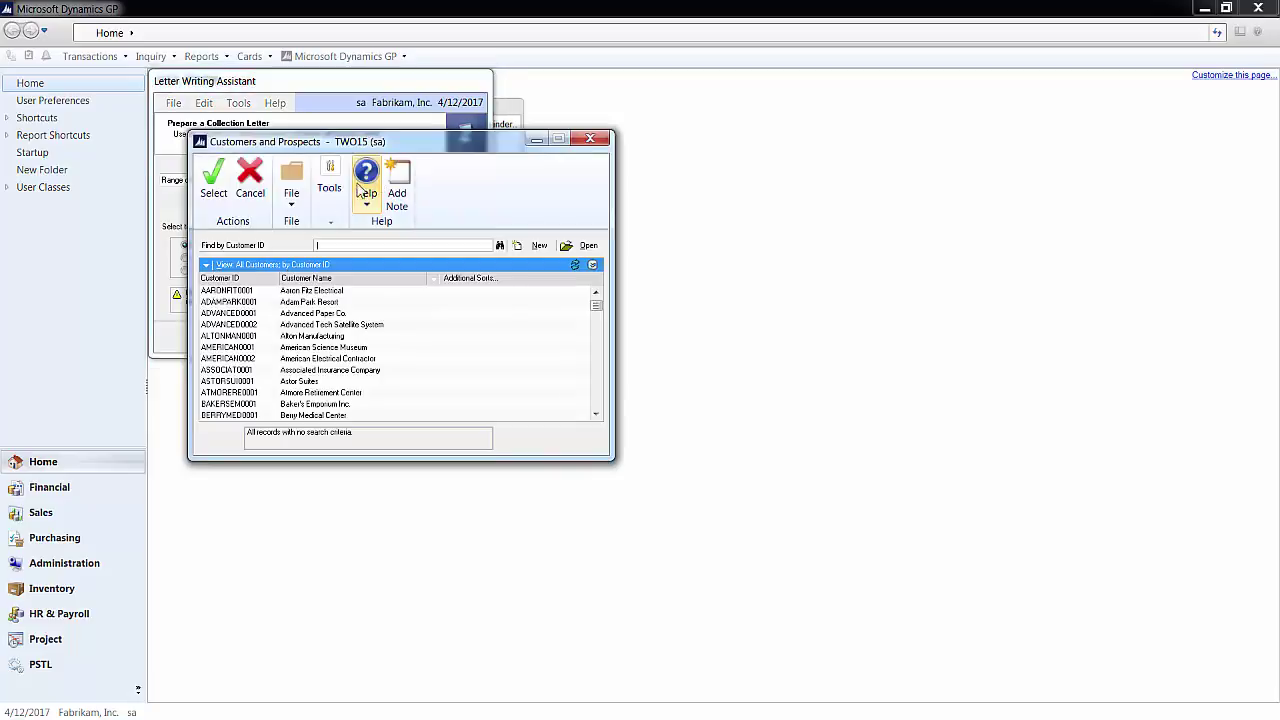
double_click(299, 302)
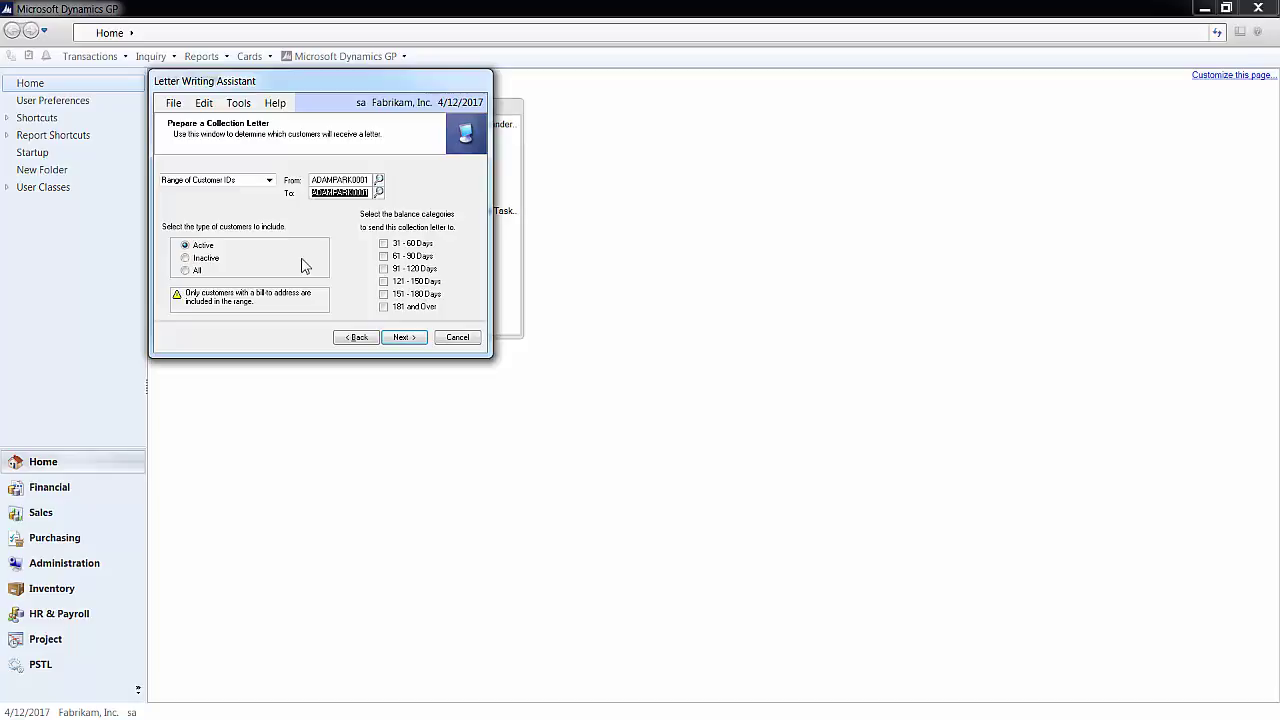
- Include balances aged 91-120, 121-150, 151-180 and 181 and Over days
left_click(383, 268)
left_click(383, 281)
left_click(383, 294)
left_click(383, 306)
- Choose the First Notice collection letter template
left_click(398, 340)
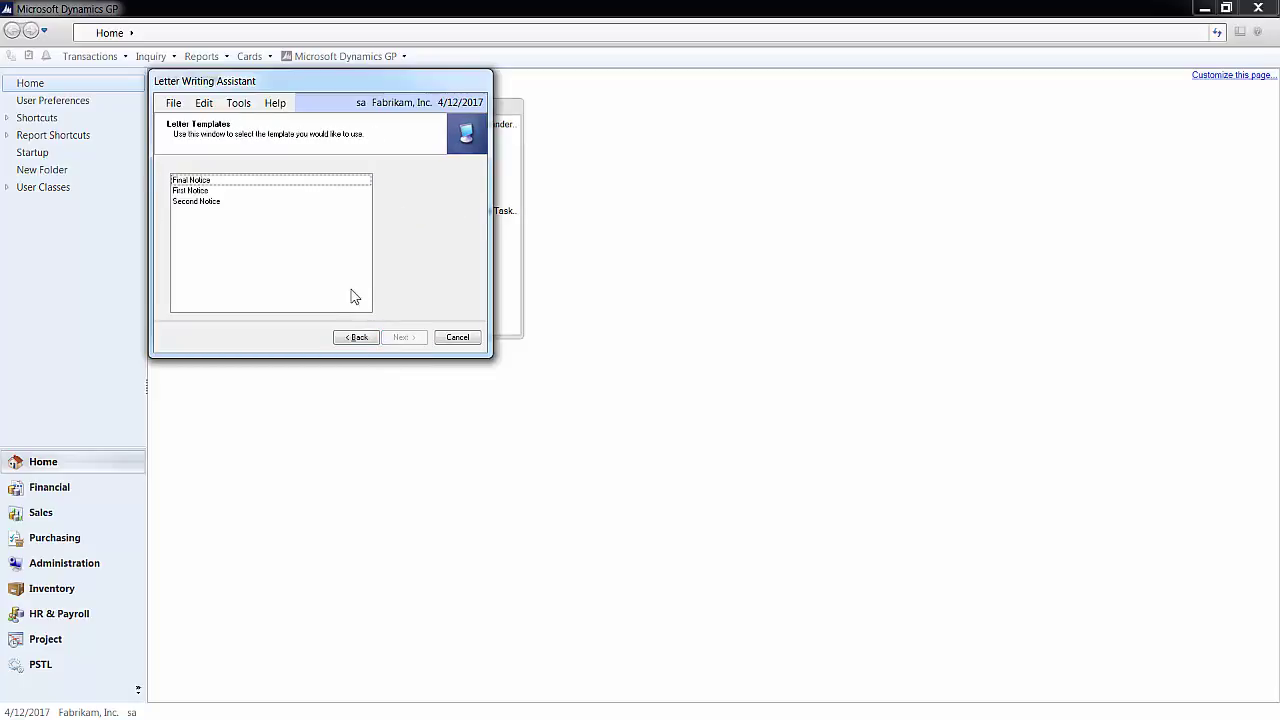
left_click(198, 190)
left_click(198, 201)
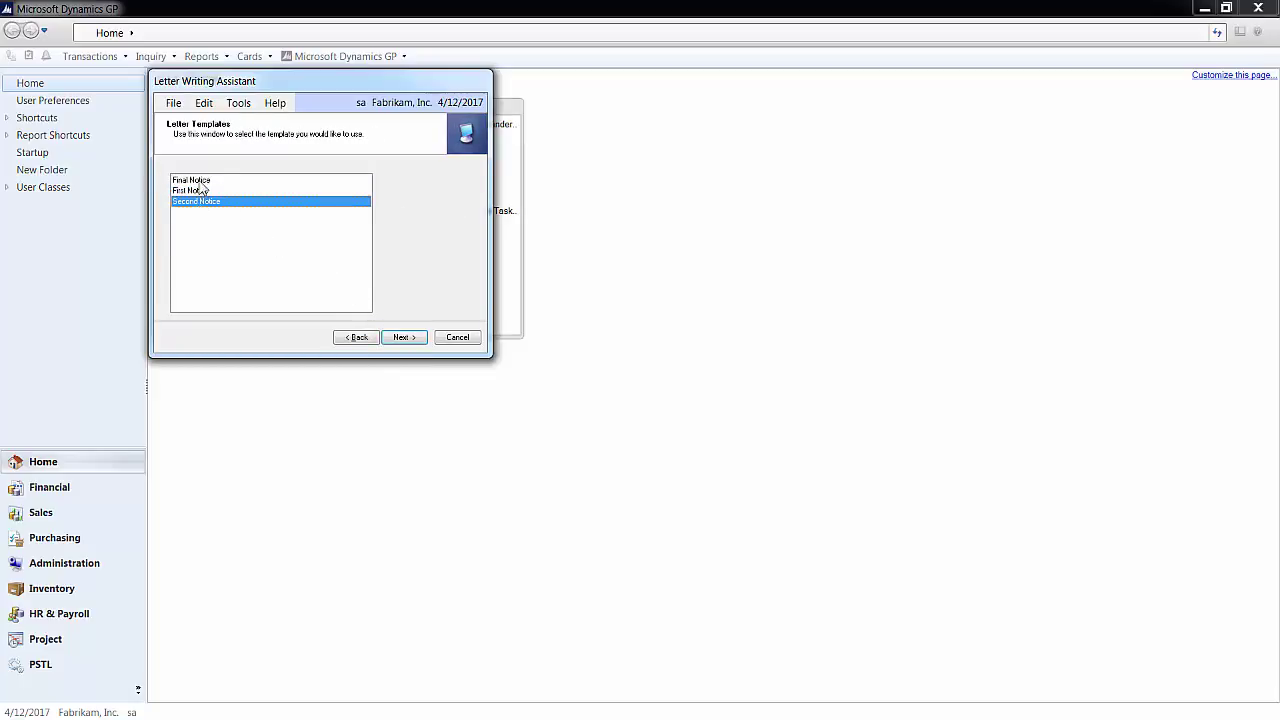
left_click(198, 181)
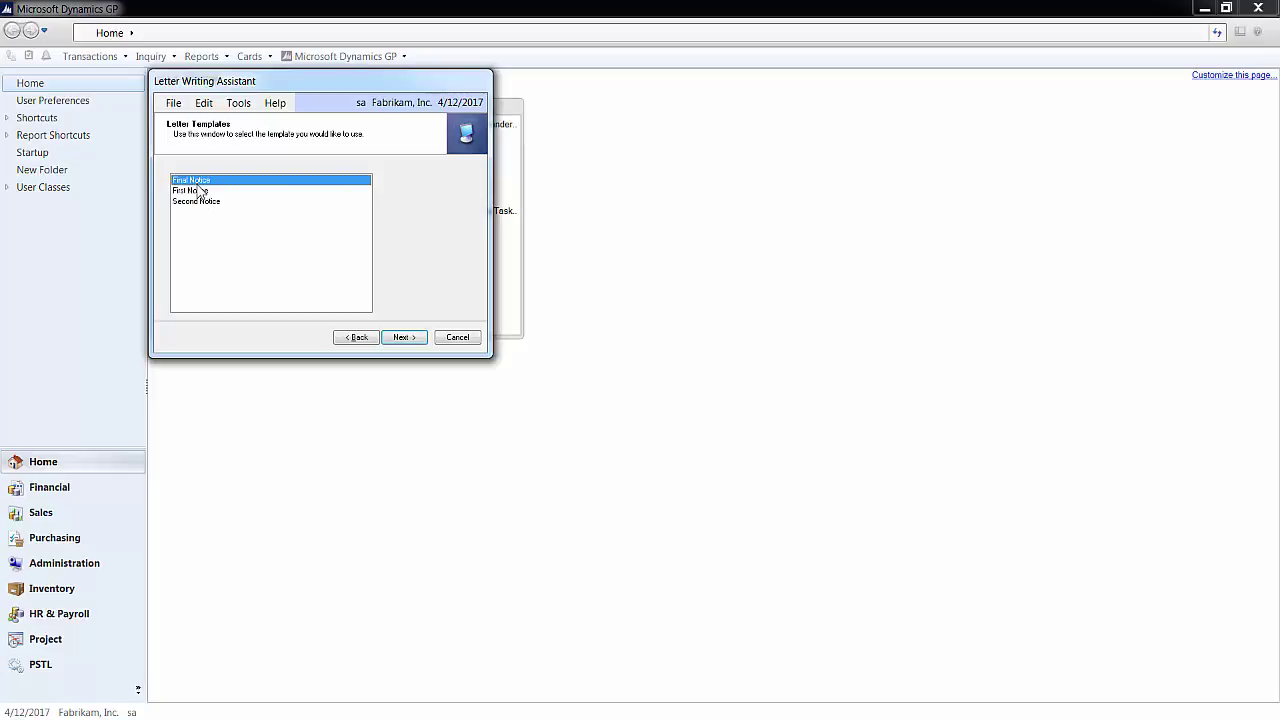
left_click(200, 191)
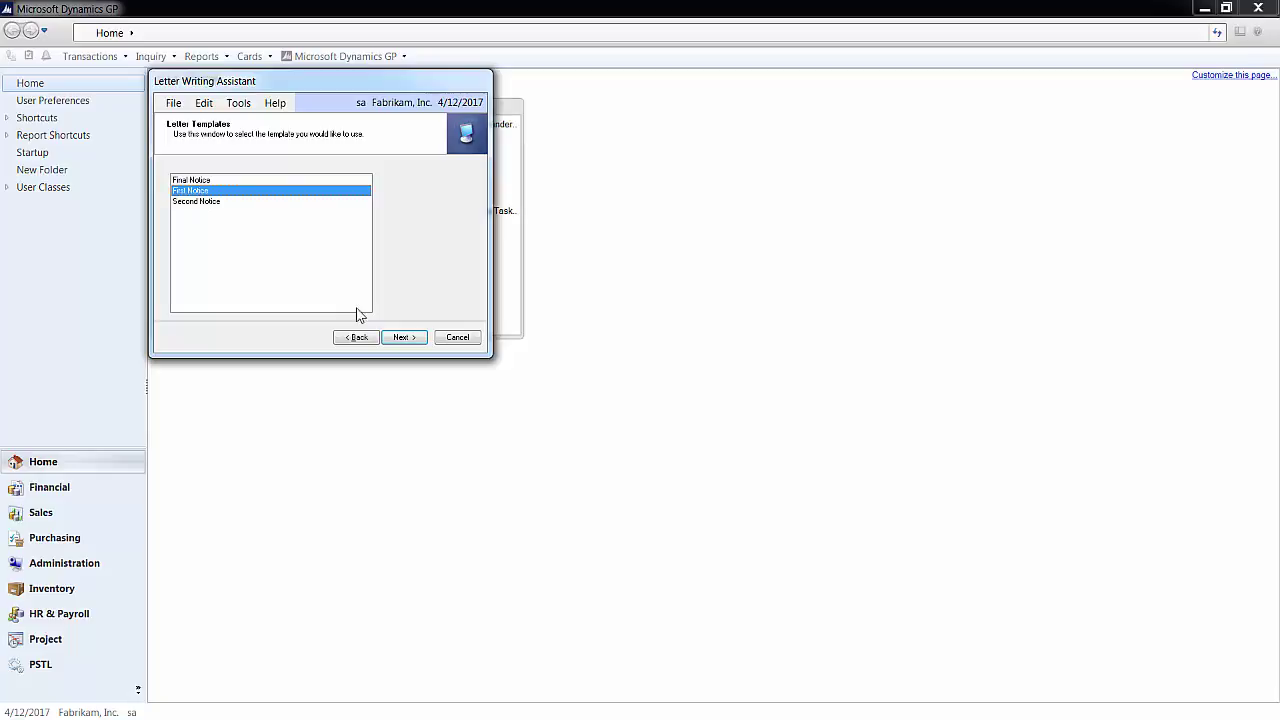
- Review the customer list, include the signer's Name and Title, and generate the letter in Word
left_click(397, 338)
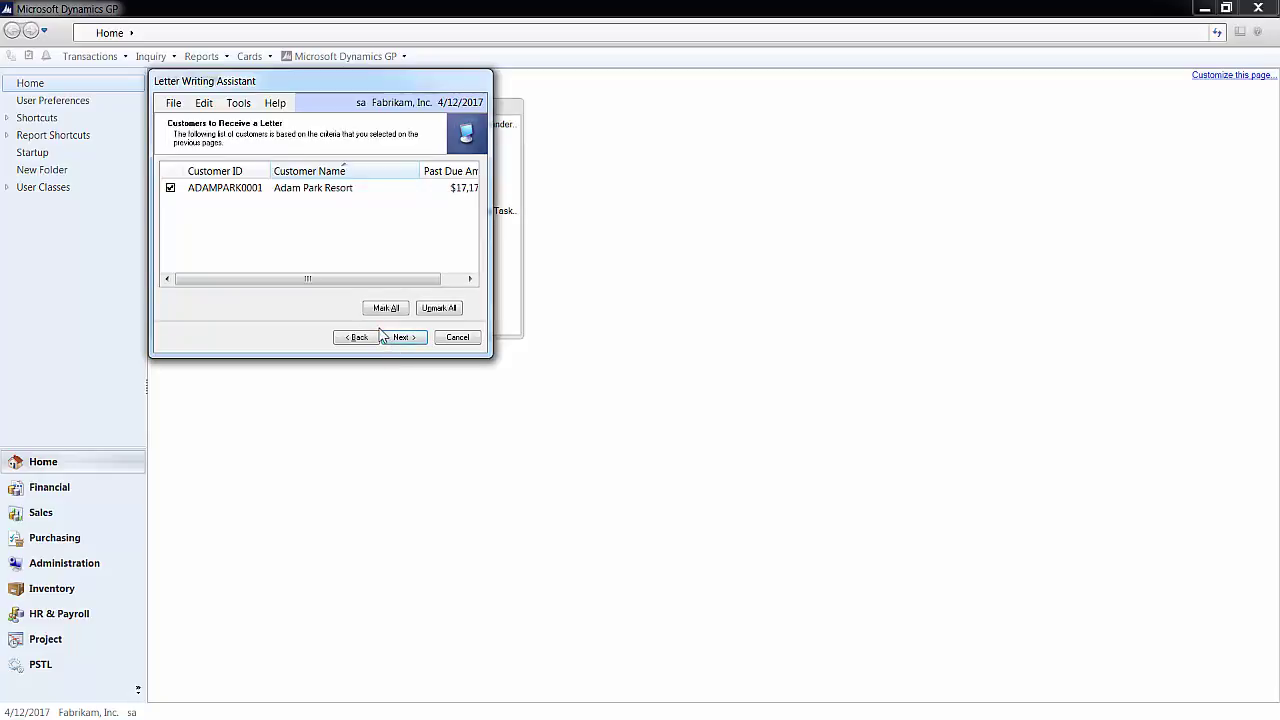
mouse_move(303, 278)
left_mouse_down()
mouse_move(344, 282)
mouse_move(287, 284)
left_mouse_up()
left_click(398, 338)
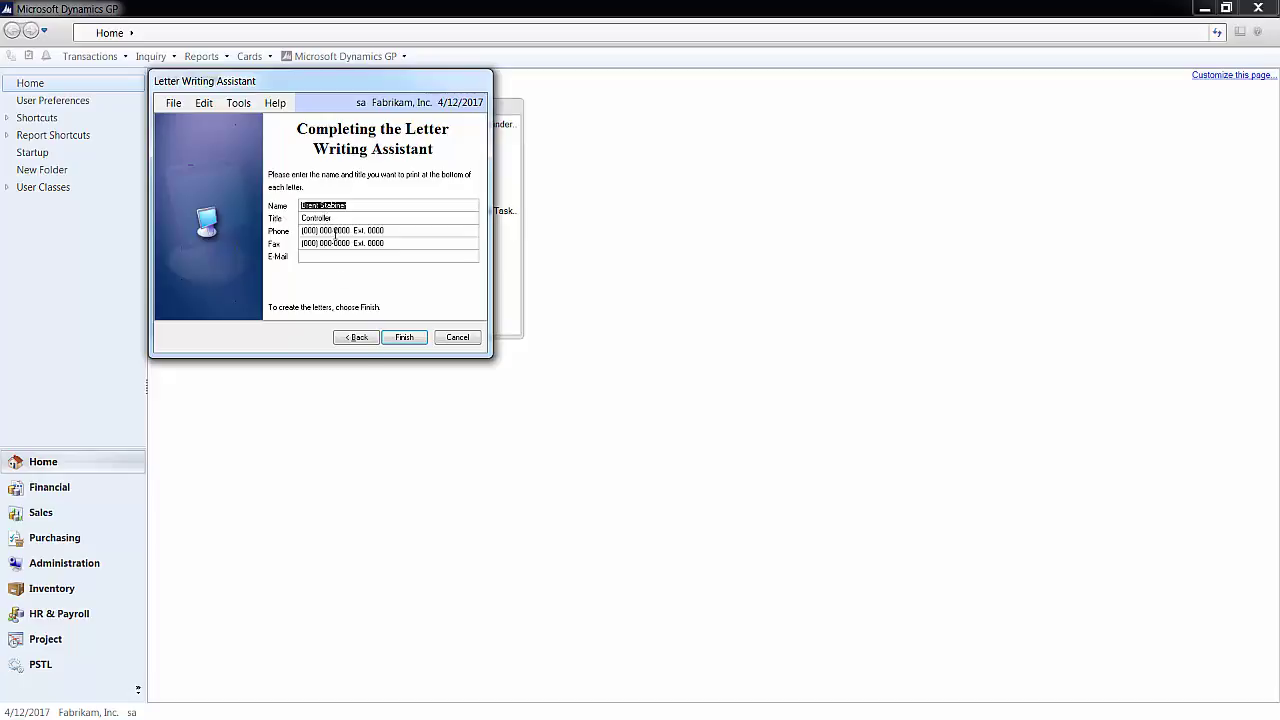
key("Tab")
left_click(399, 338)
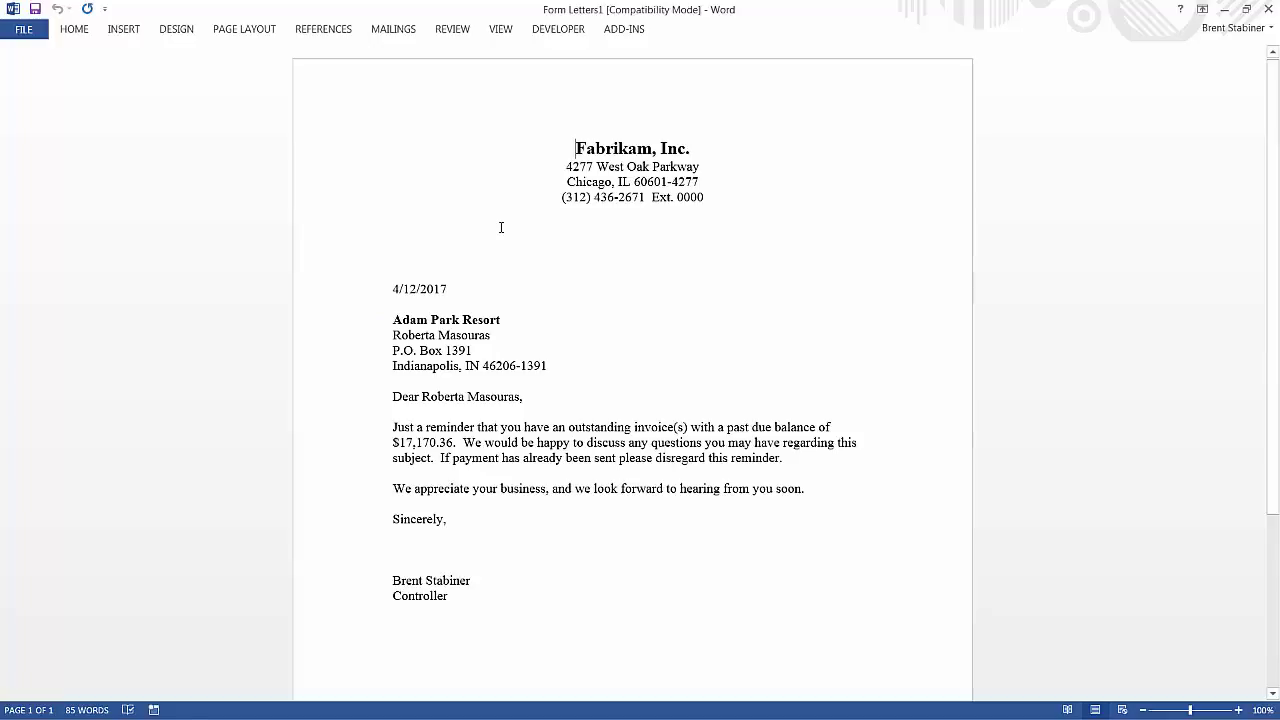
- Close the Form Letters1 document in Word, choosing Don't Save
left_click(742, 228)
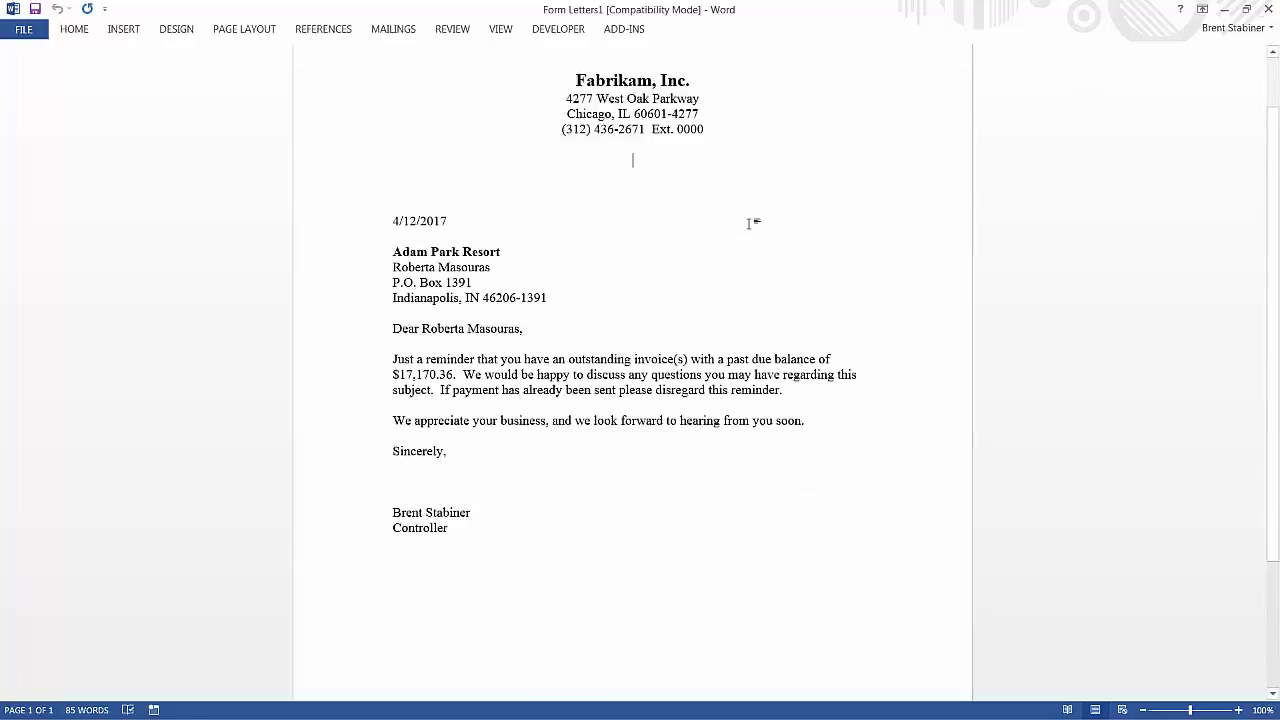
left_click(1267, 9)
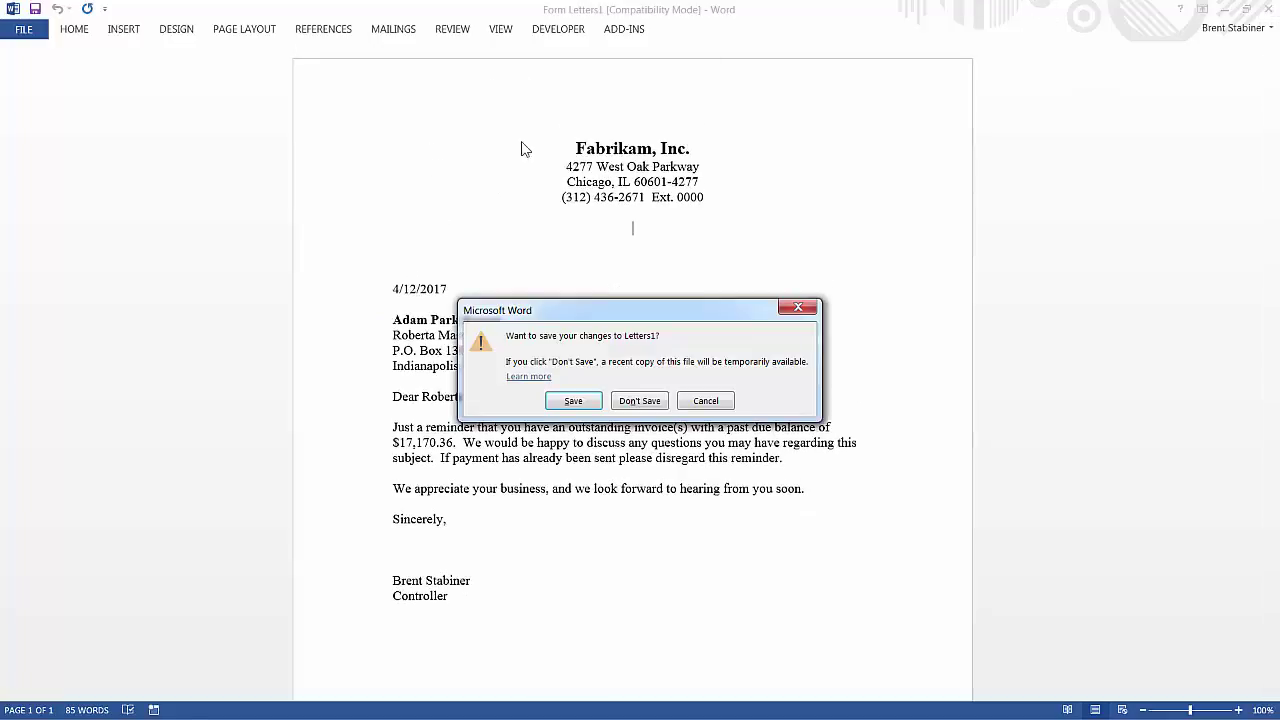
left_click(639, 400)
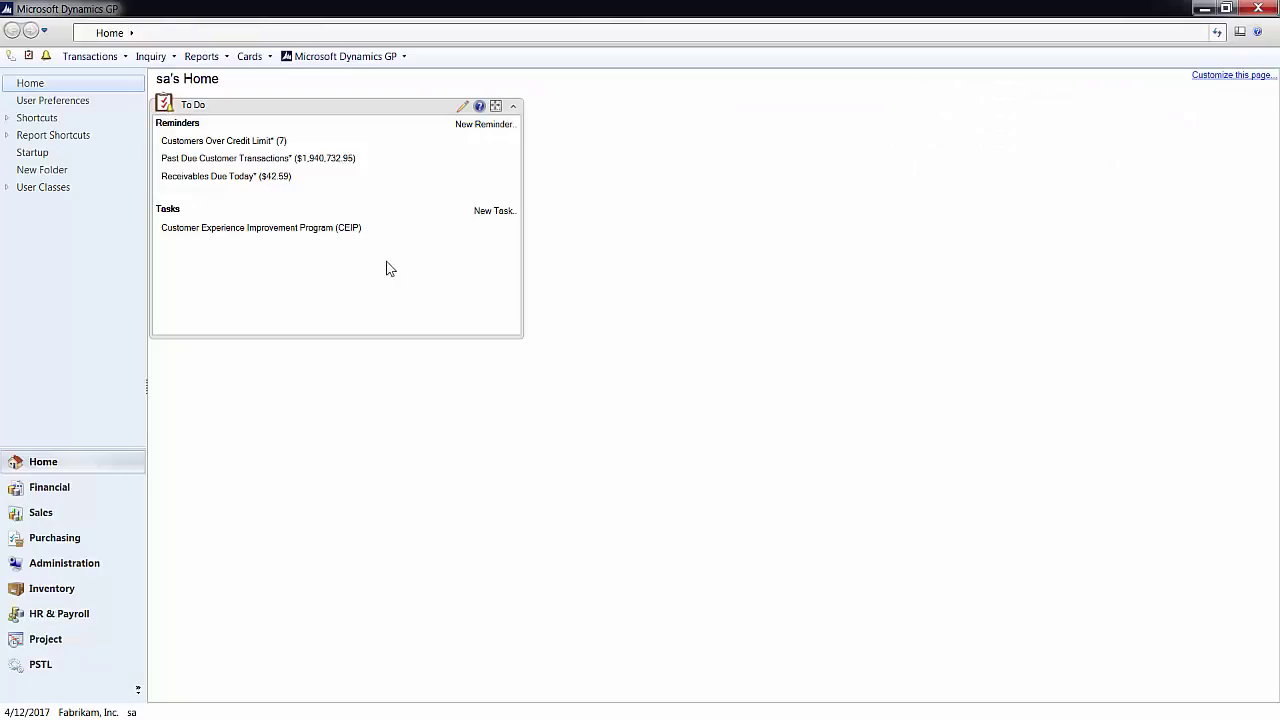
- Relaunch the Letter Writing Assistant and select customizing letters by adding or changing them
left_click(354, 57)
left_click(212, 58)
left_click(252, 367)
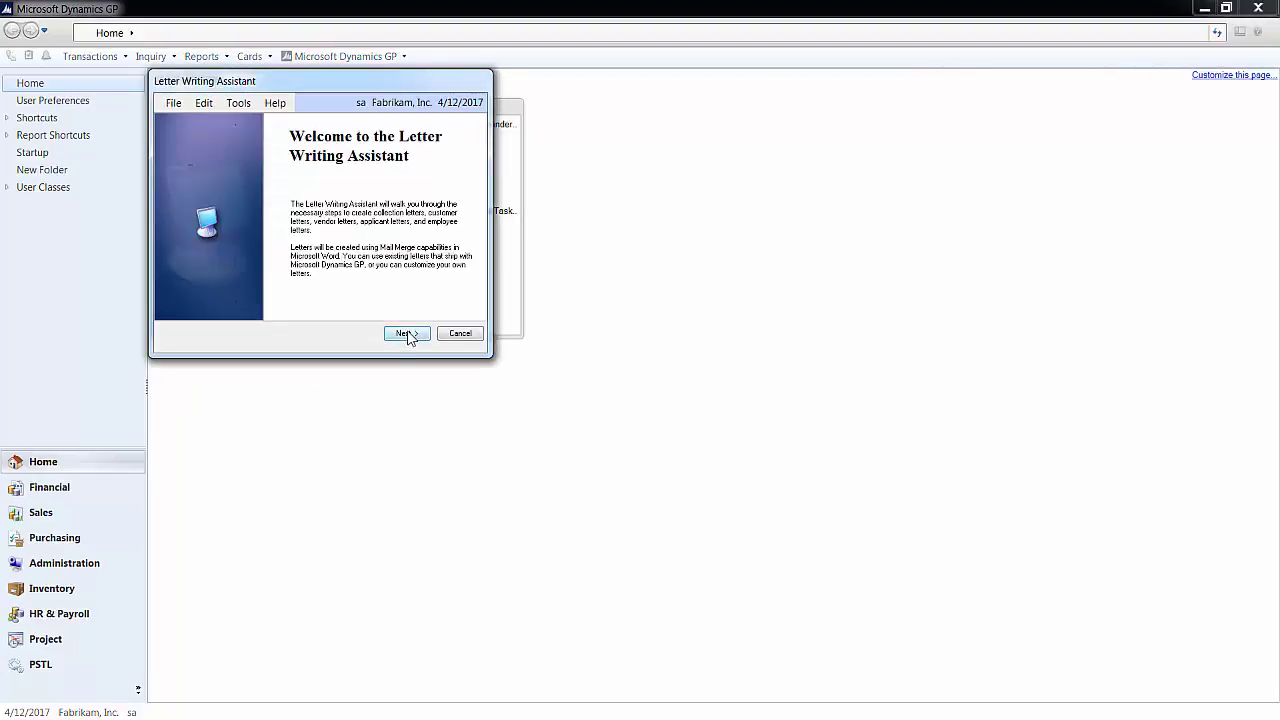
left_click(405, 334)
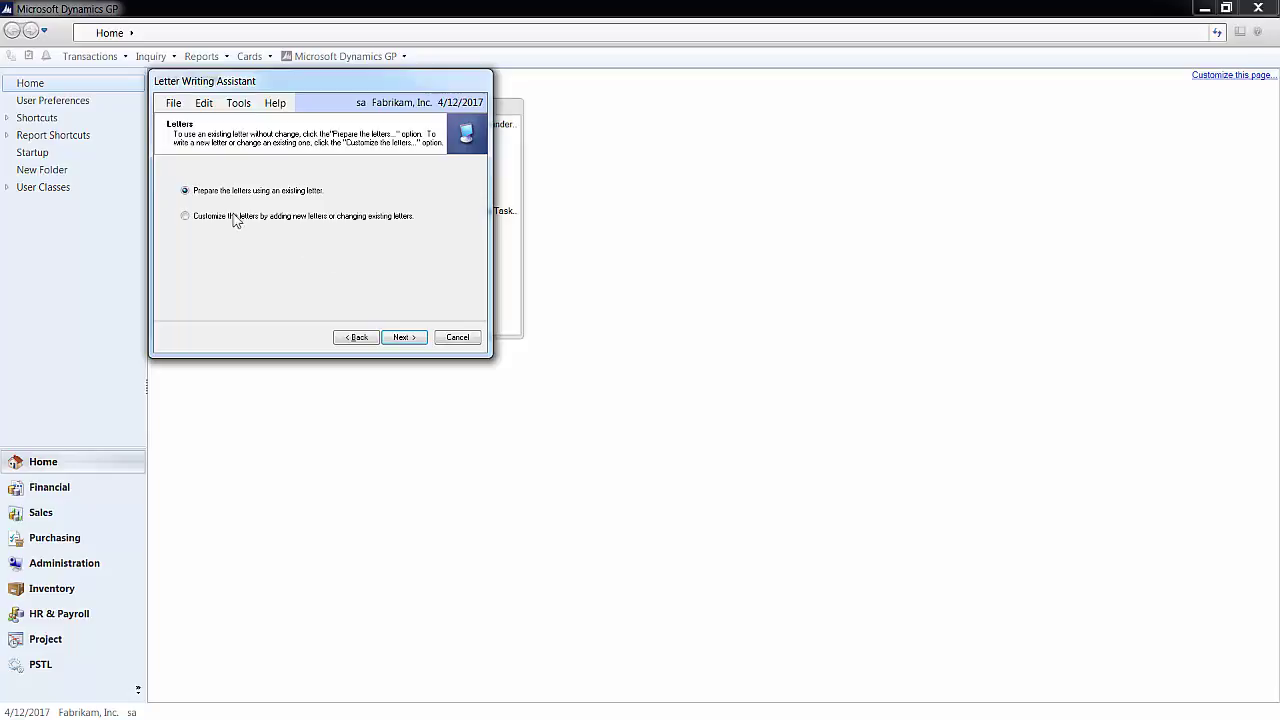
left_click(203, 219)
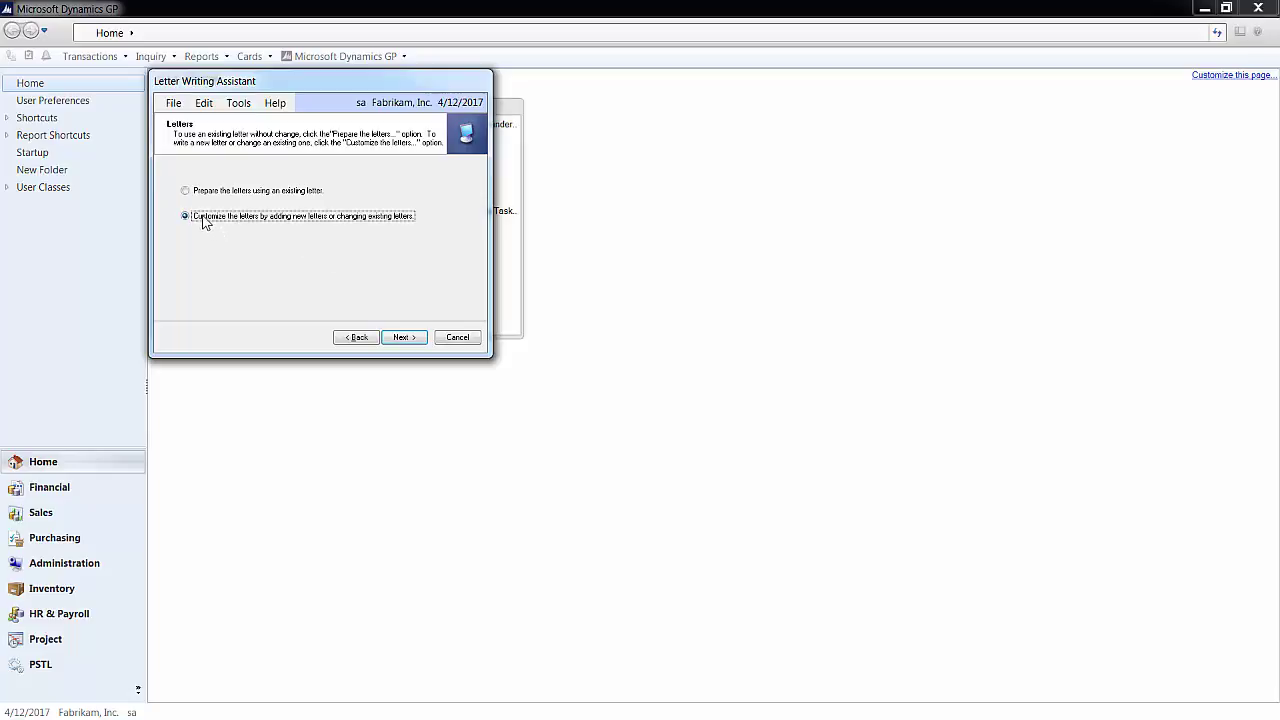
- Choose Edit an Existing Letter and select First Notice from the letter list
left_click(403, 338)
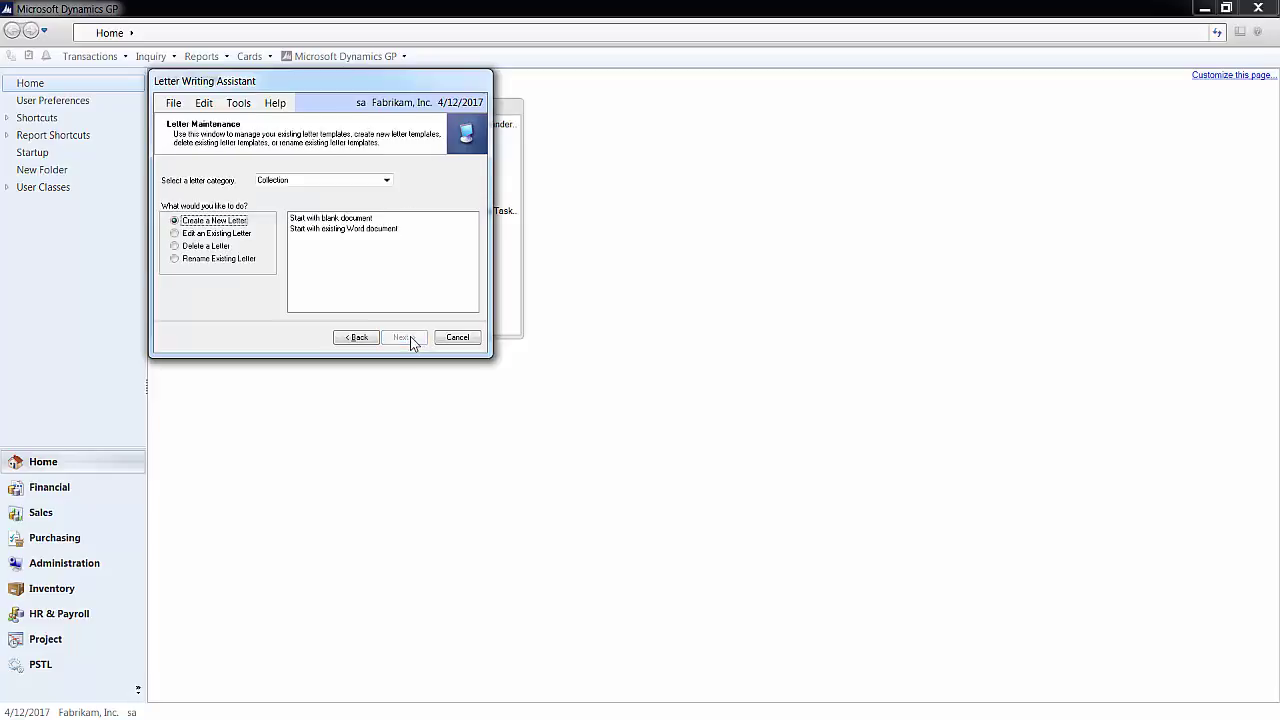
left_click(205, 233)
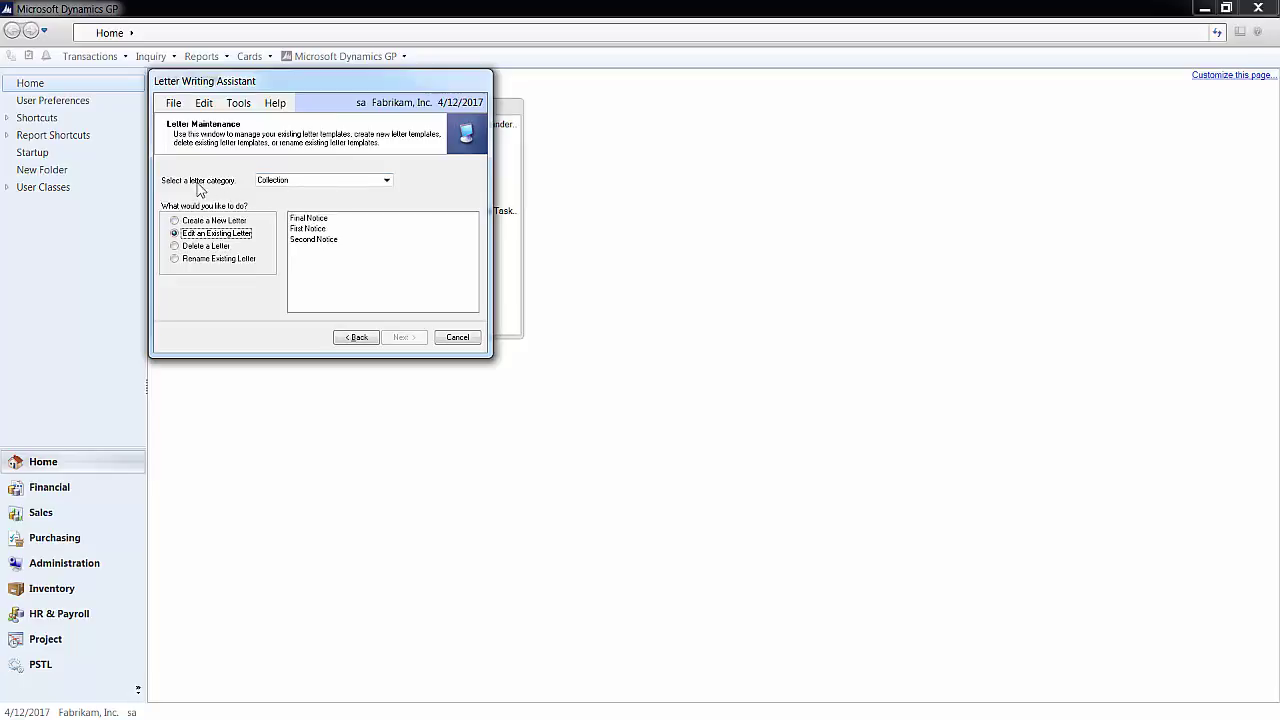
left_click(304, 230)
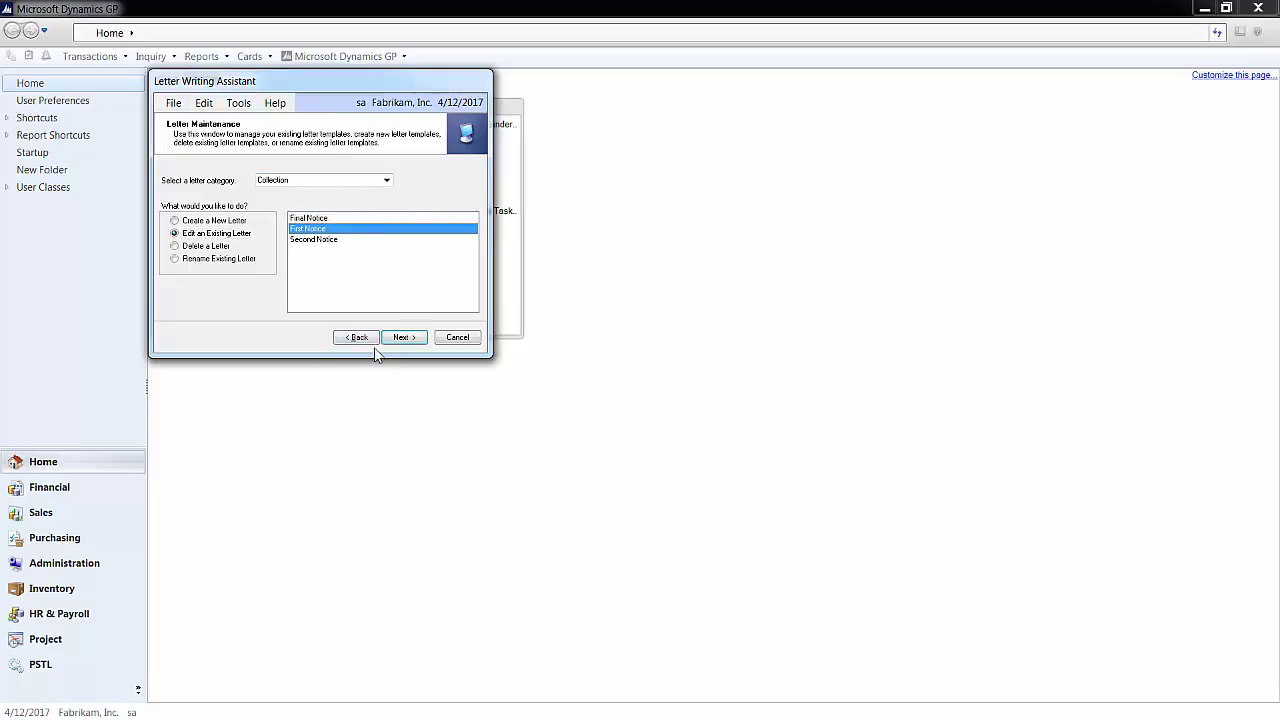